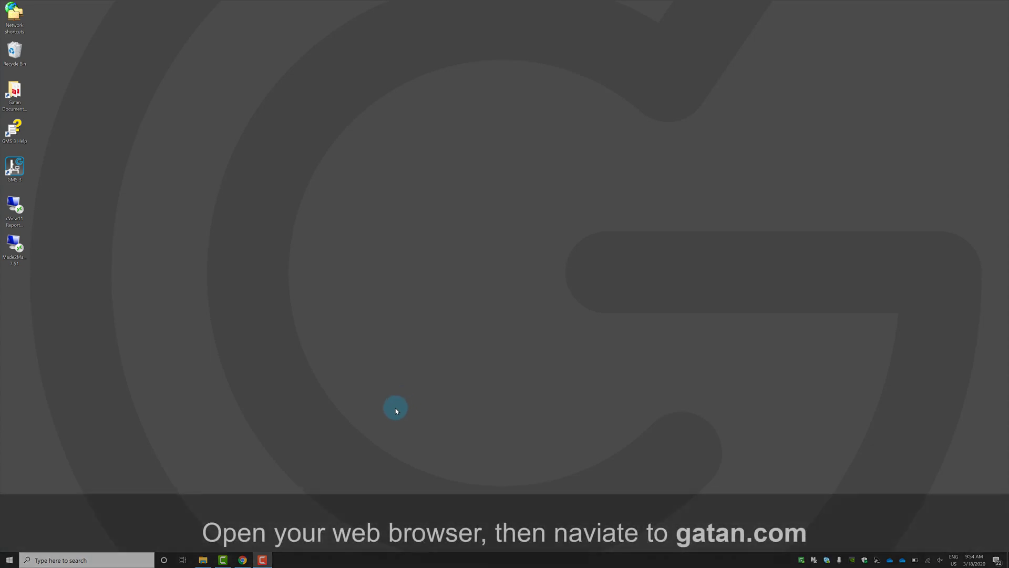
In Chrome, open gatan.com's GMS 3 installation instructions page via the Software support pages
click(242, 559)
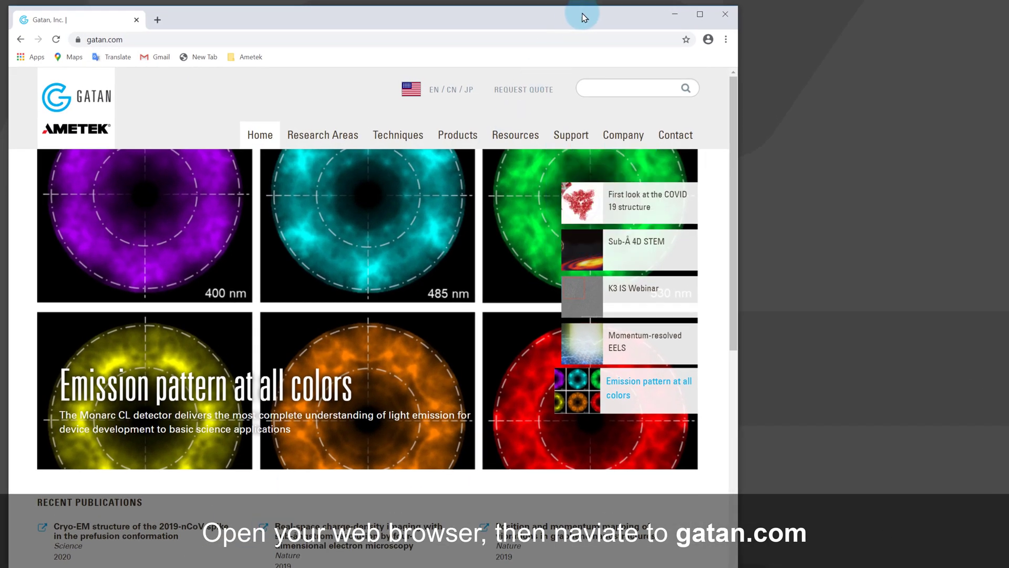
drag(585, 17, 606, 16)
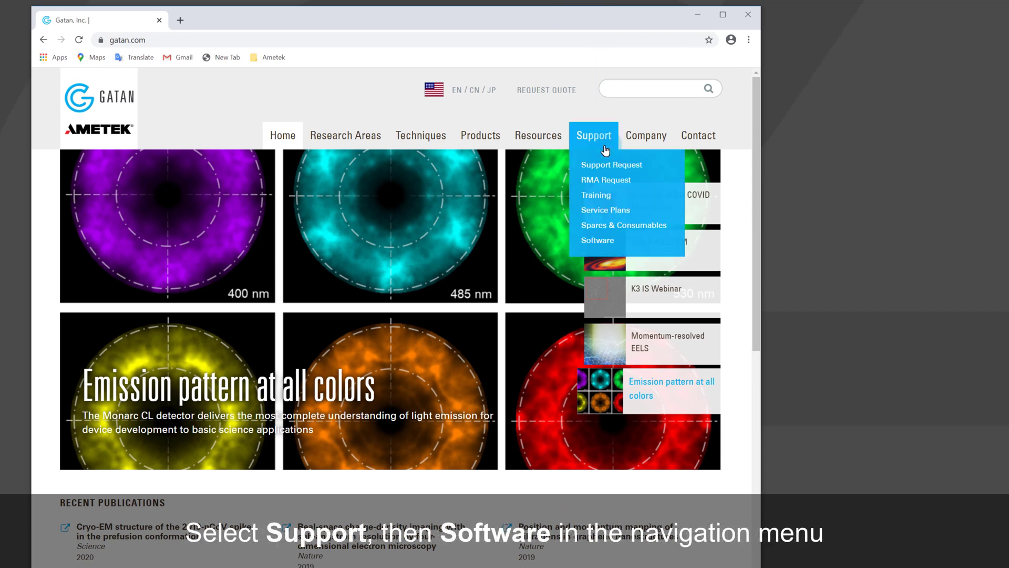
click(597, 241)
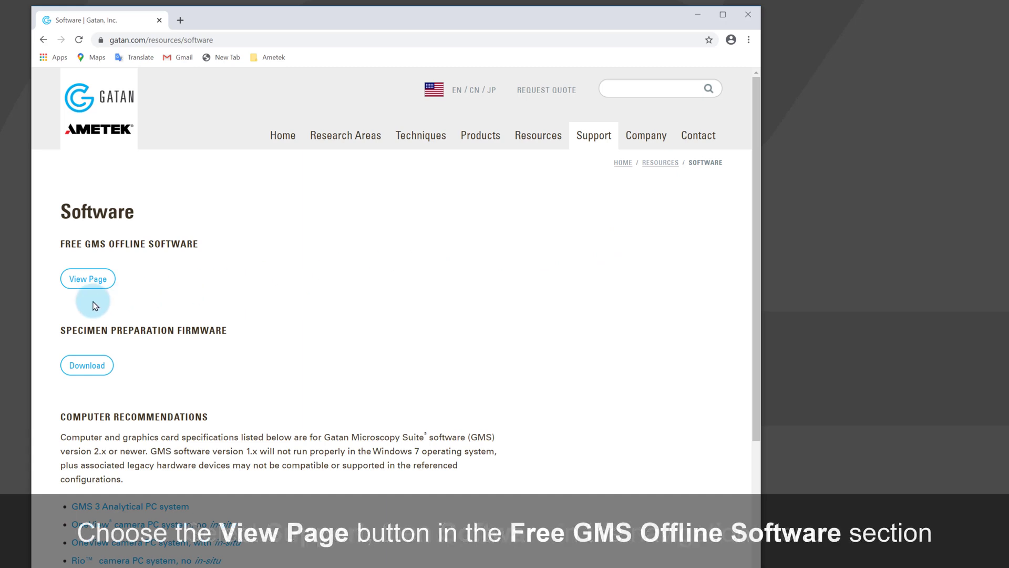
click(101, 286)
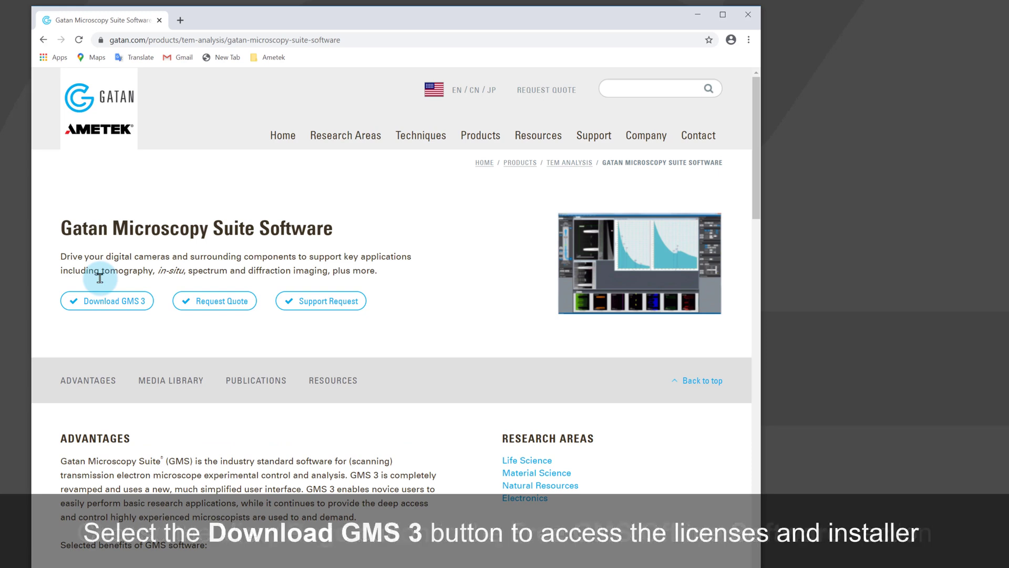
click(114, 301)
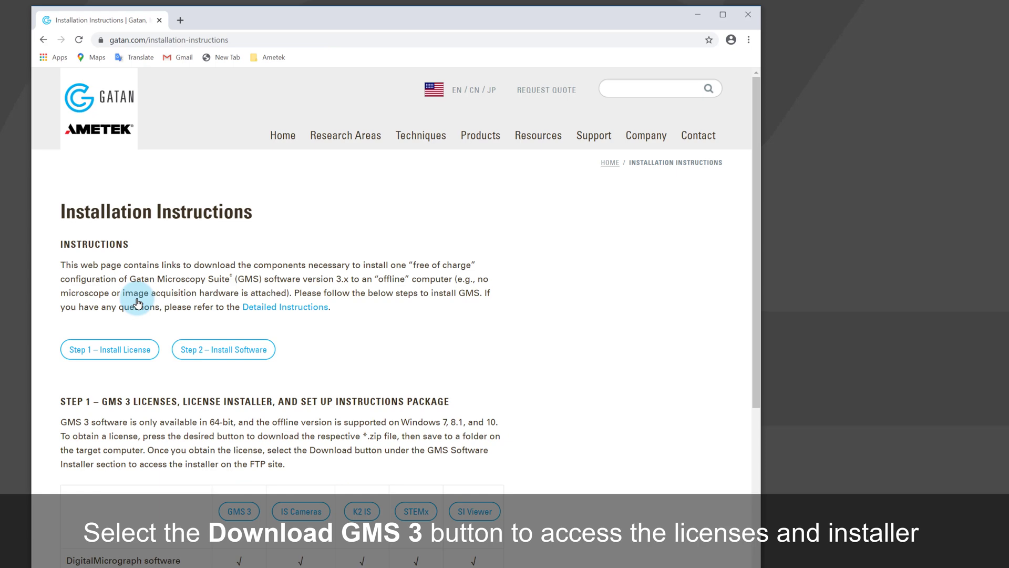
scroll(534, 375, down, 3)
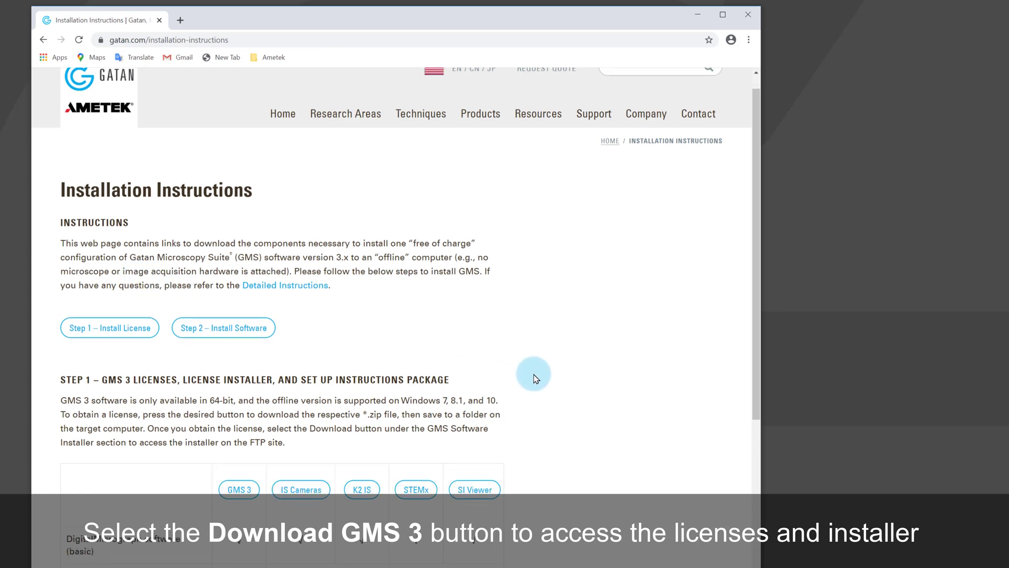
scroll(534, 374, down, 3)
scroll(534, 374, down, 3)
scroll(534, 374, down, 2)
scroll(534, 375, up, 2)
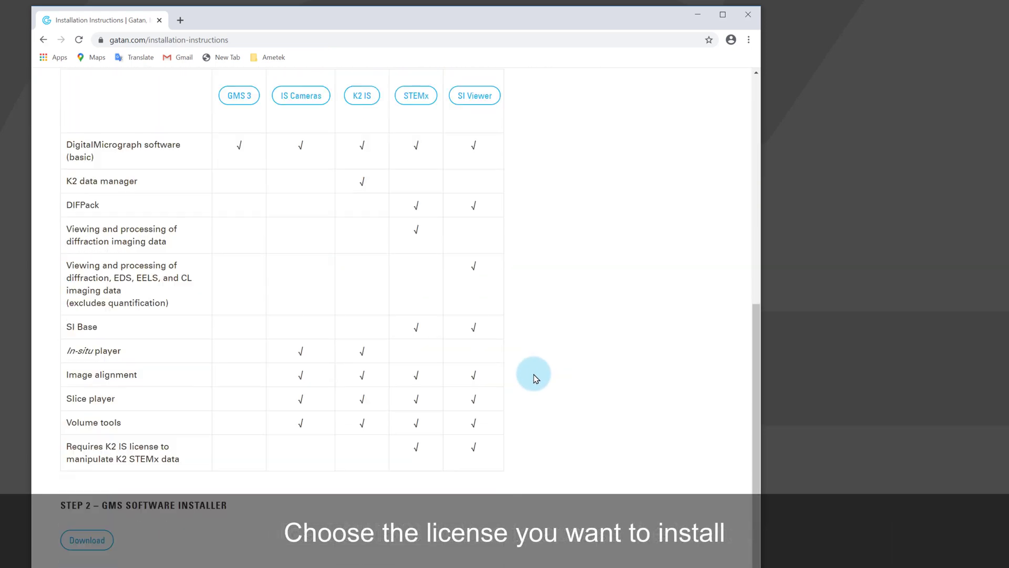
scroll(534, 374, up, 1)
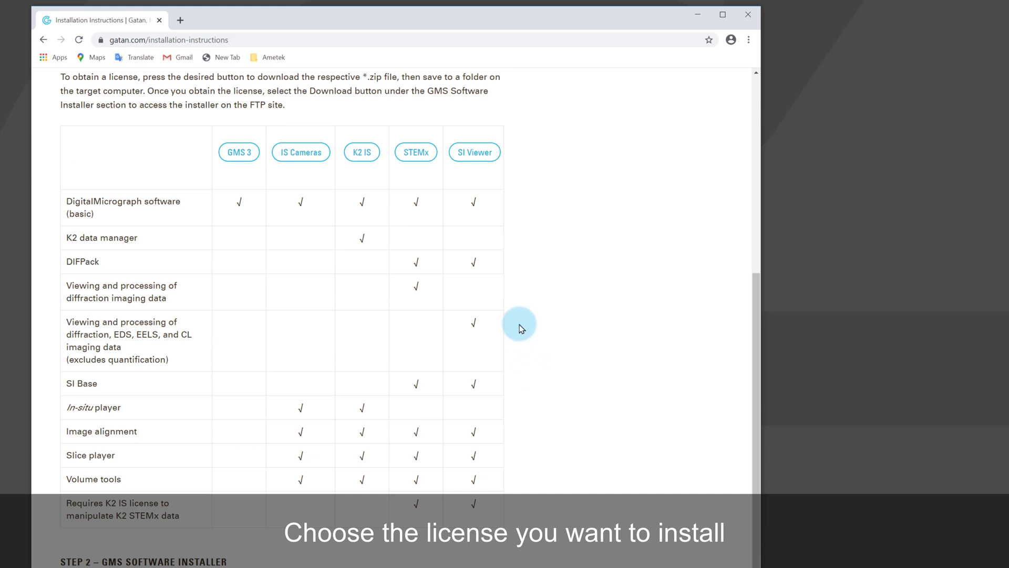
Open and start filling the SI Viewer registration form, close it, then download the GMS installer
click(473, 153)
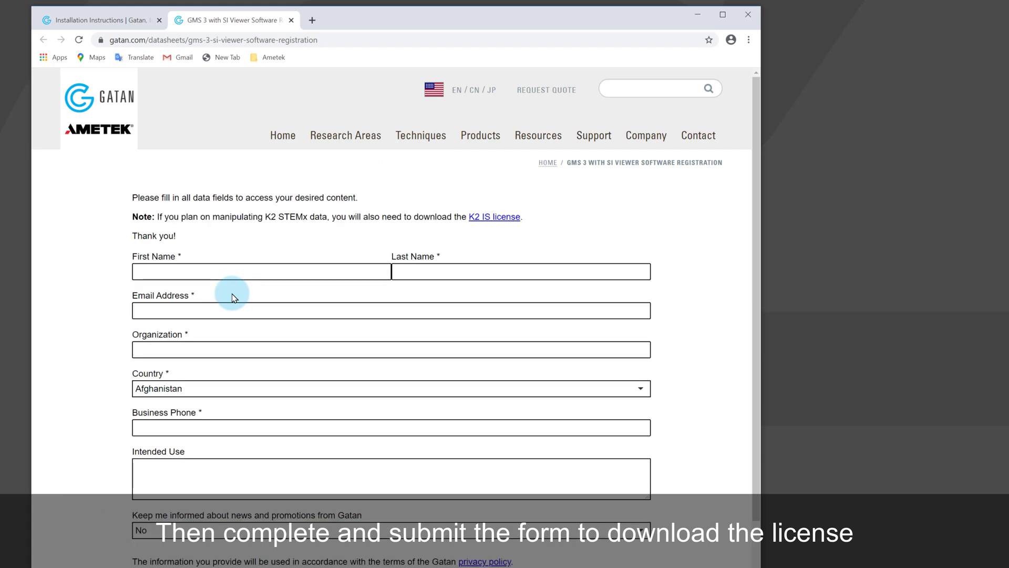
click(245, 272)
text(my)
key(Tab)
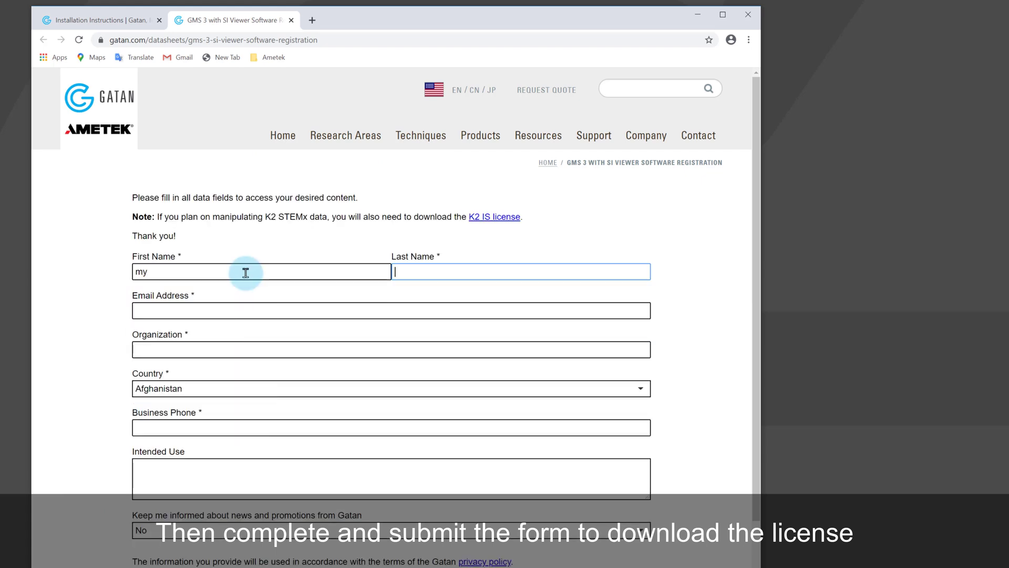
text(nam)
text(e)
key(Tab)
text(my)
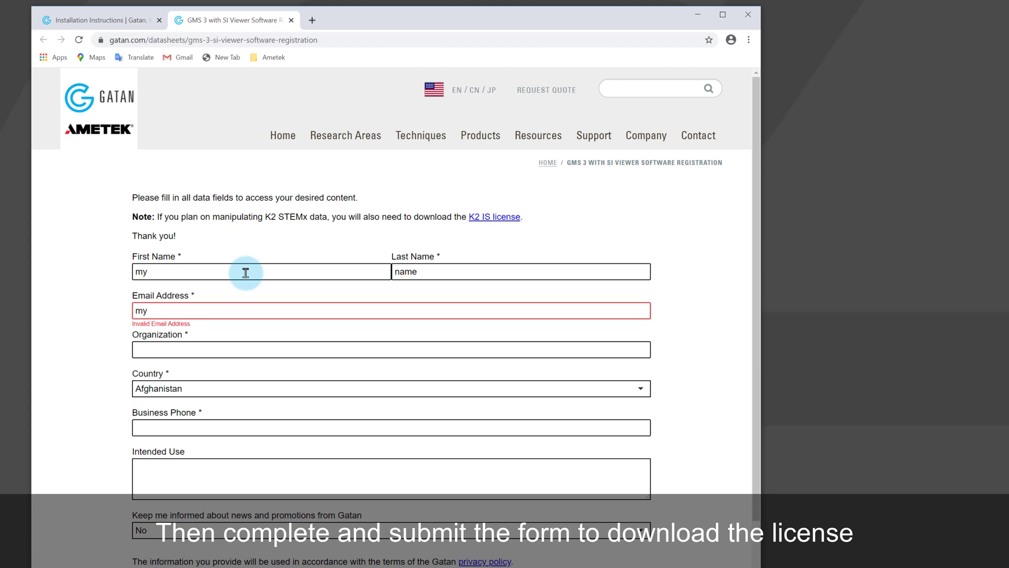
scroll(246, 273, down, 2)
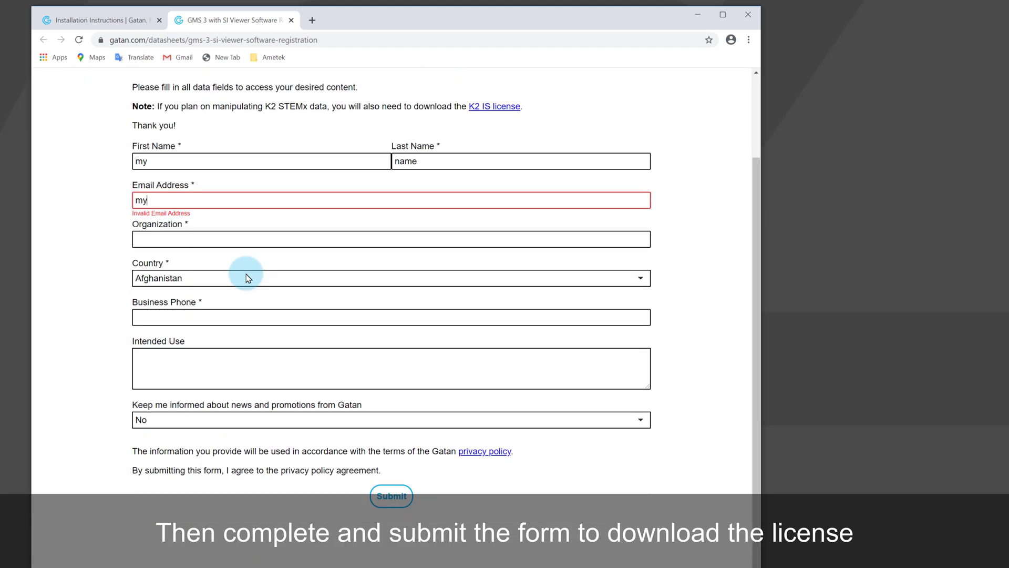
scroll(247, 274, down, 1)
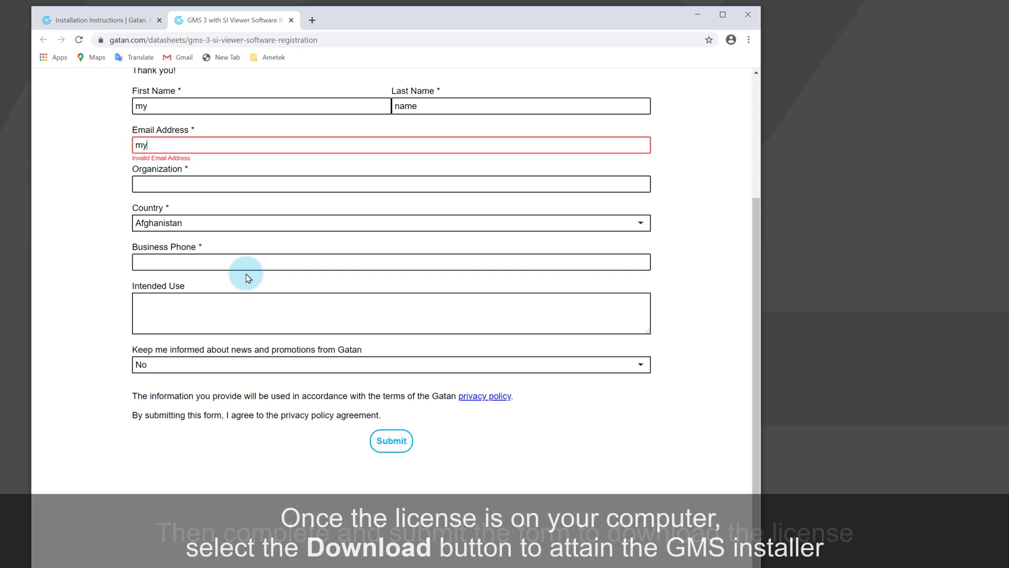
scroll(245, 273, up, 3)
scroll(246, 273, up, 2)
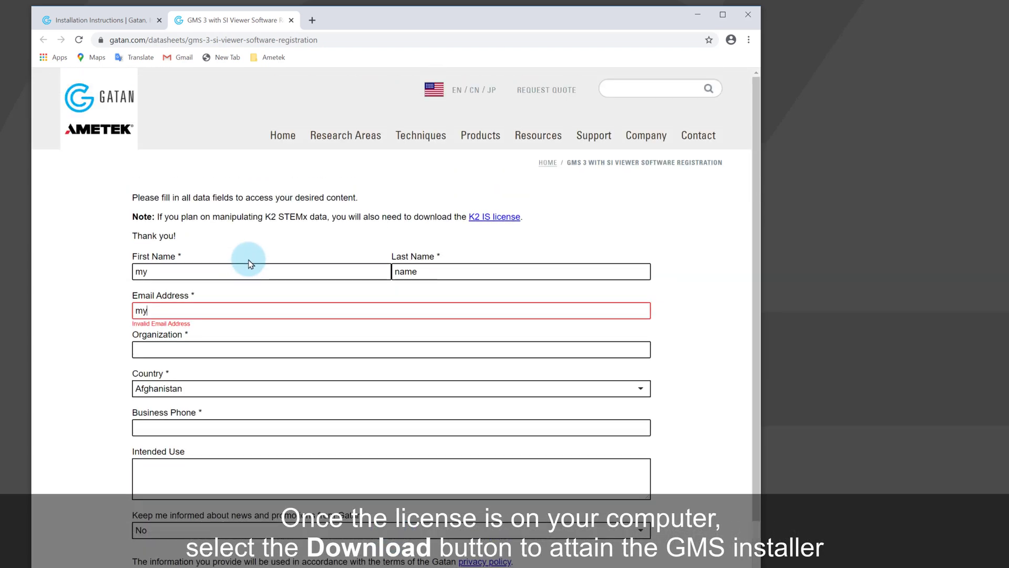
click(292, 19)
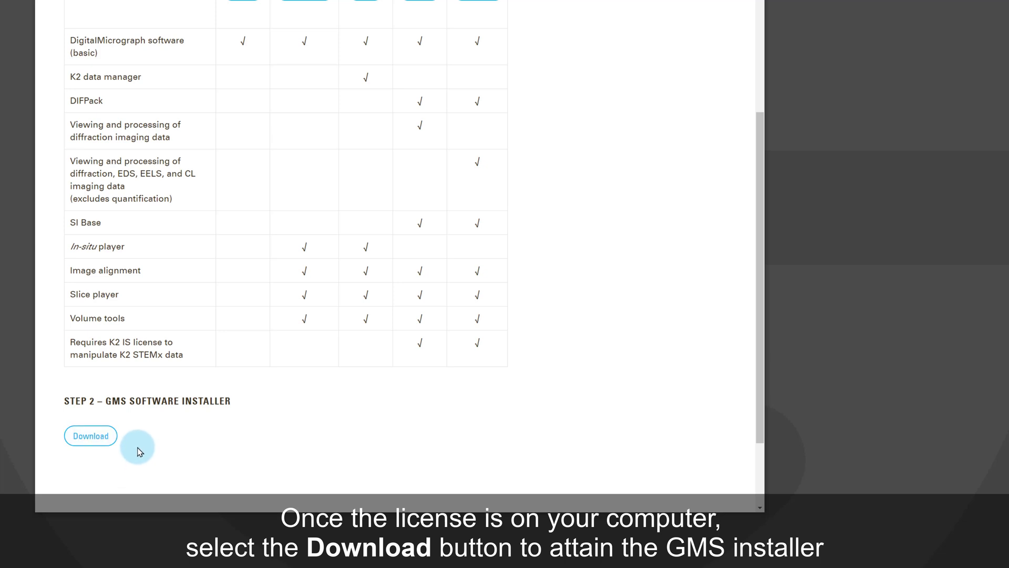
click(91, 435)
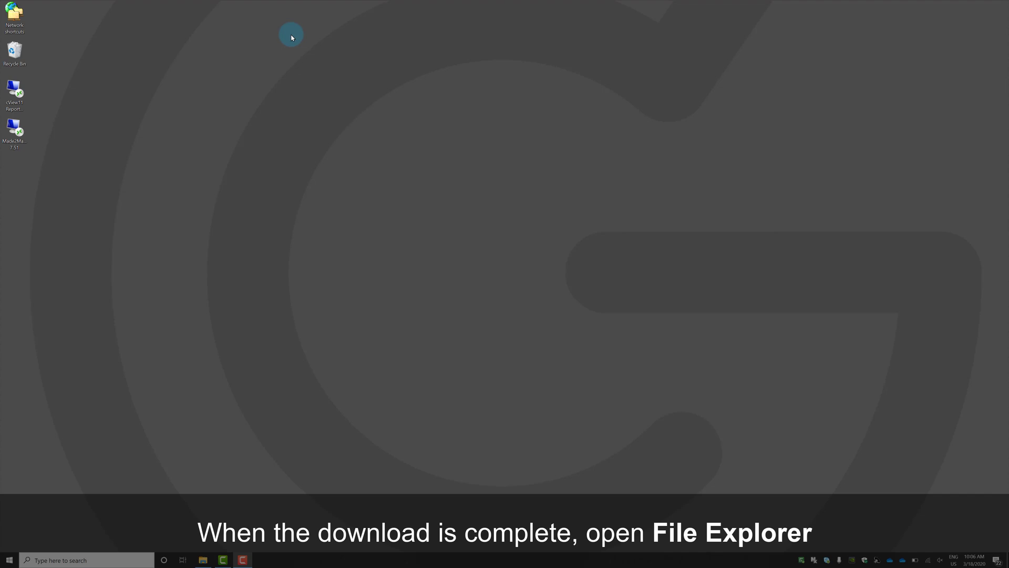
Run LicenseInstaller from the SI_Viewer folder to install the SI Viewer license, then exit
click(203, 561)
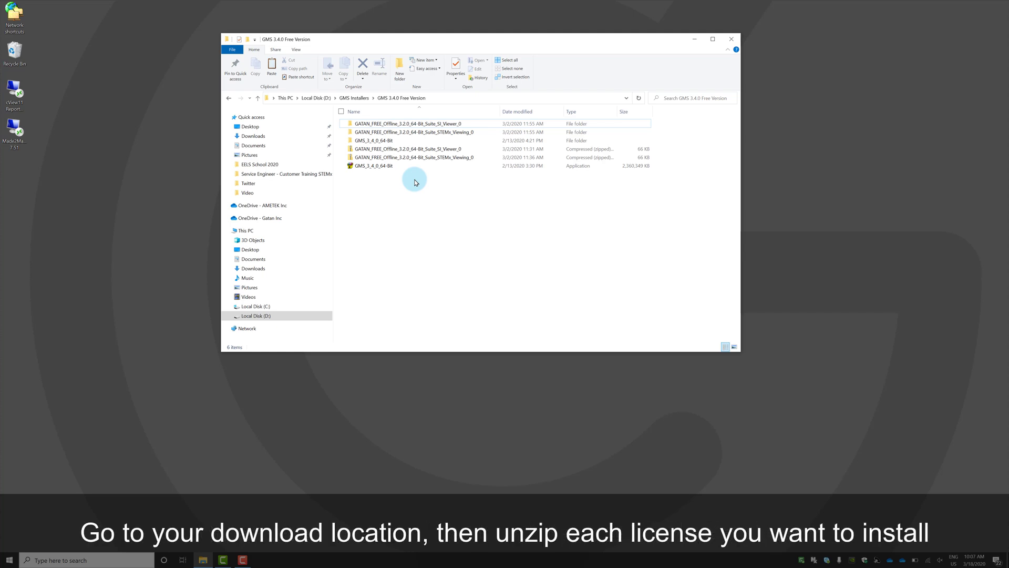
click(413, 123)
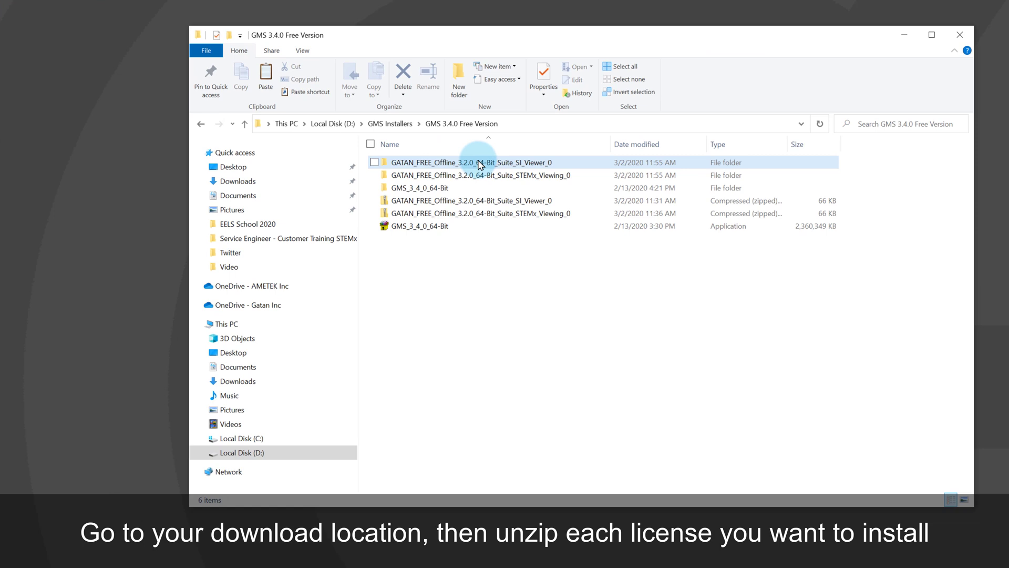
double_click(483, 166)
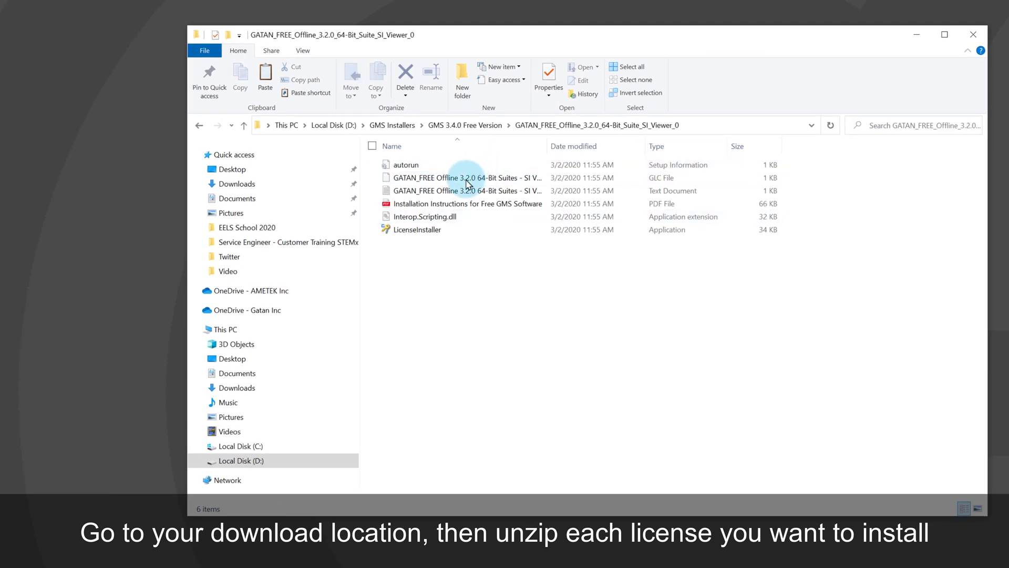
double_click(423, 230)
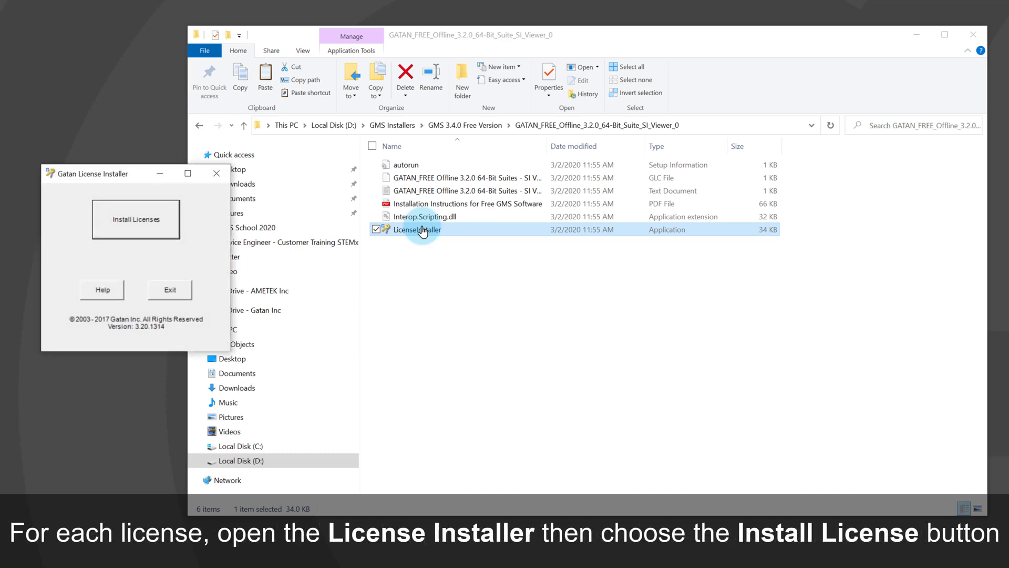
click(140, 223)
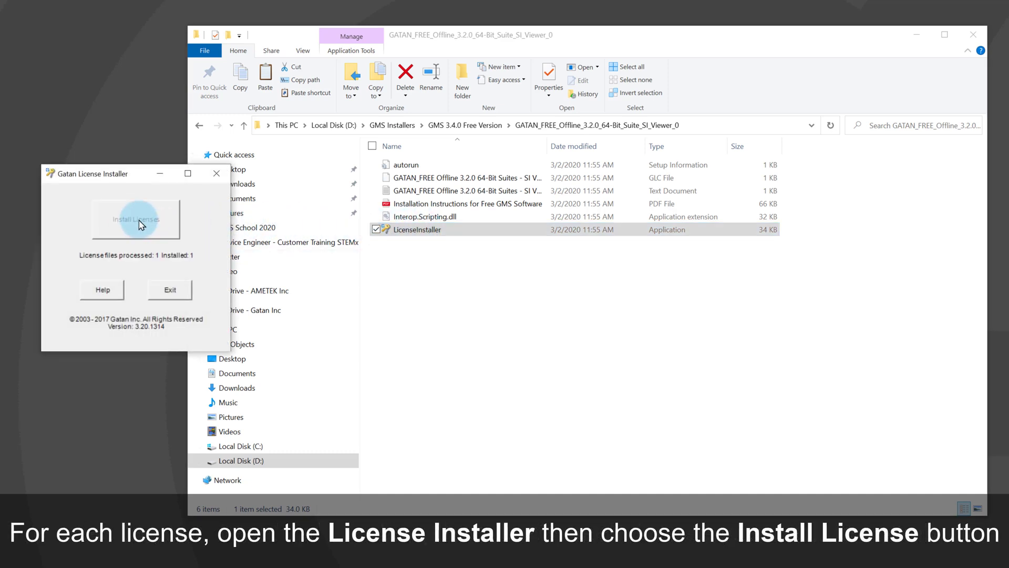
click(171, 290)
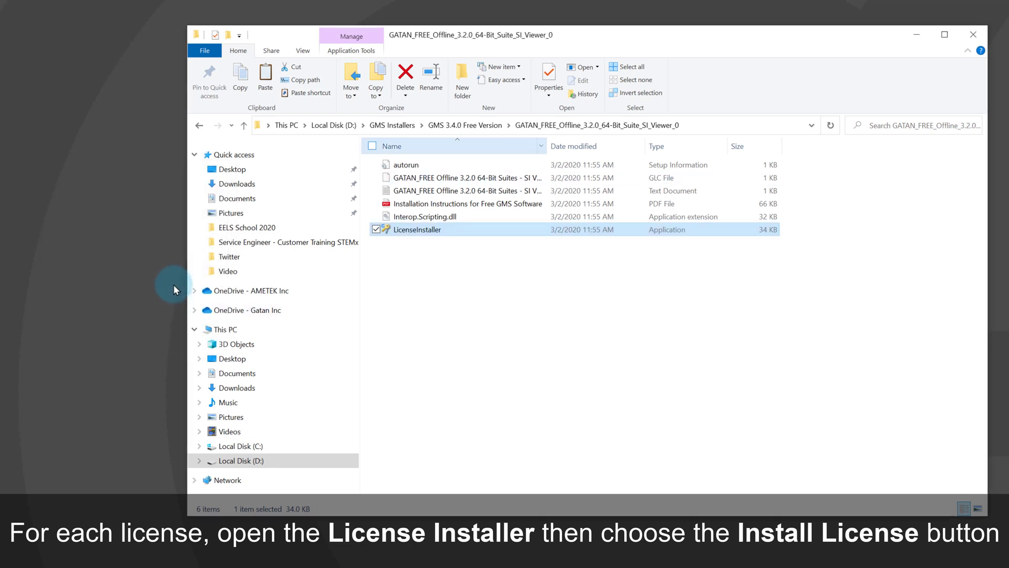
Install the STEMx Viewing license, keeping the previously installed license files
click(198, 125)
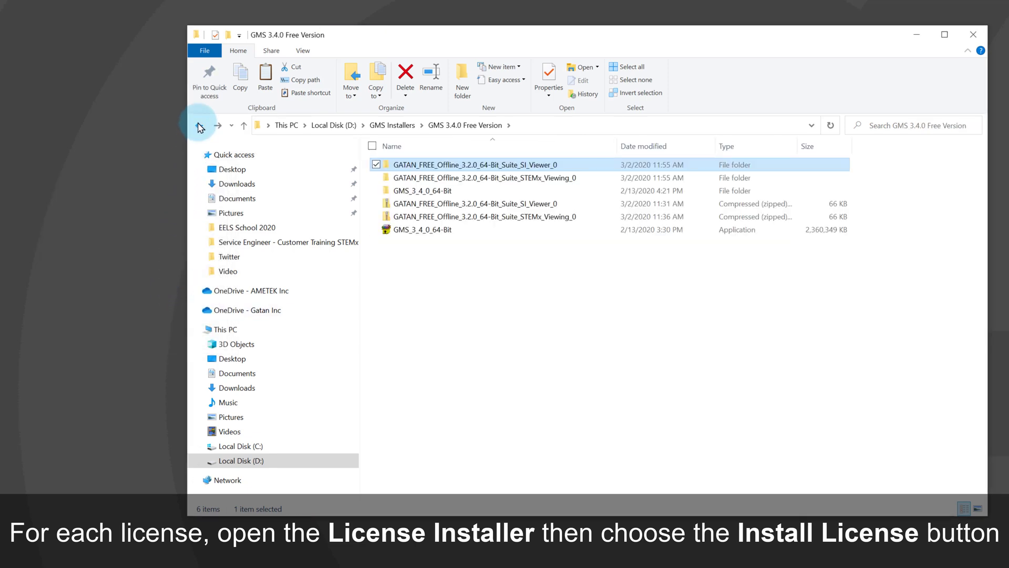
double_click(485, 177)
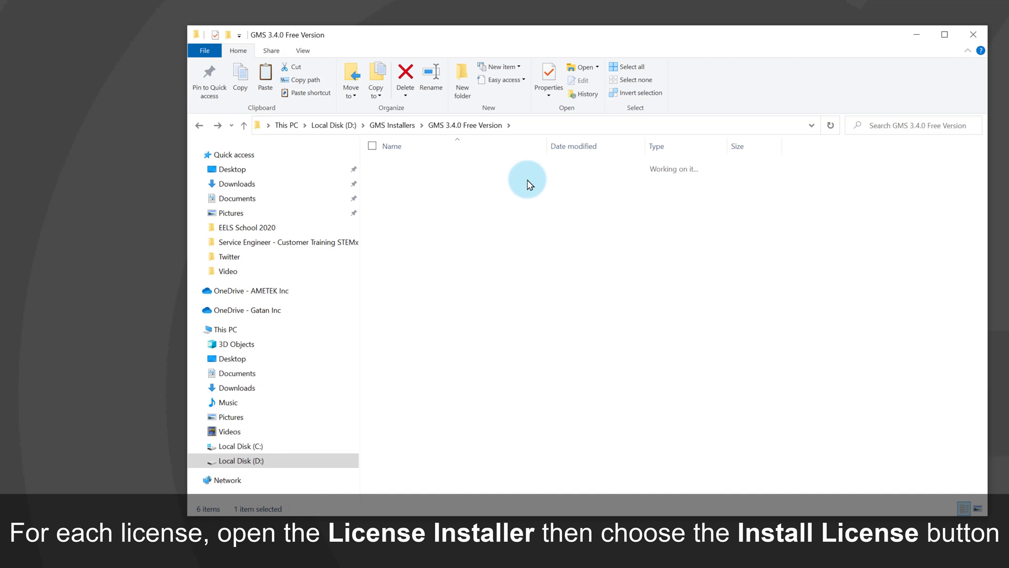
double_click(417, 230)
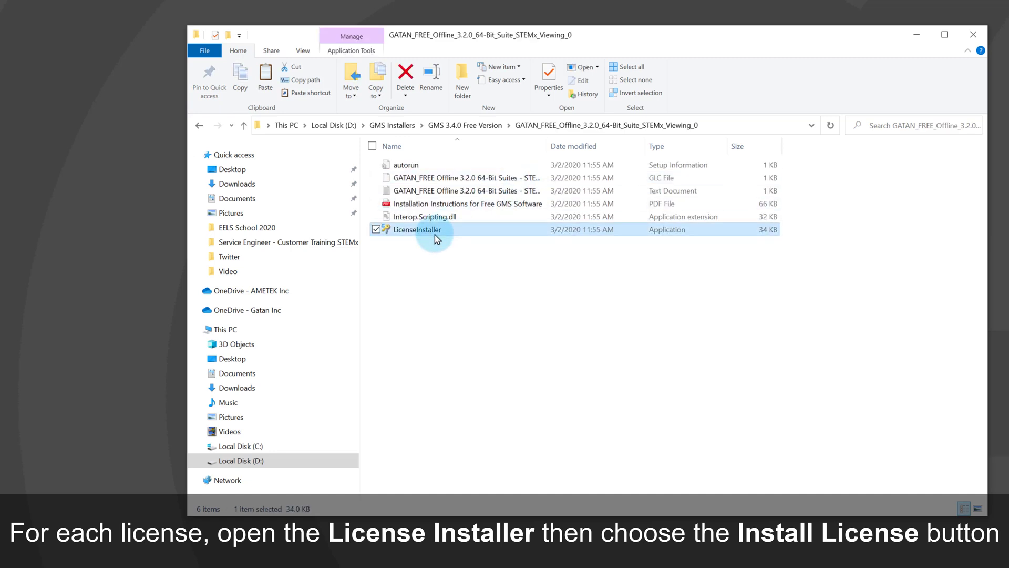
click(152, 235)
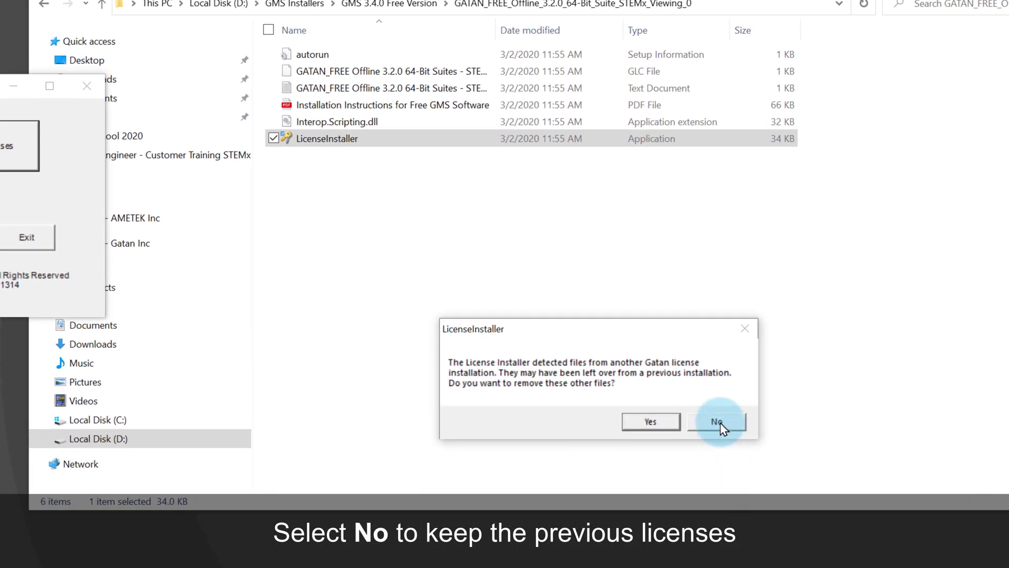
click(717, 421)
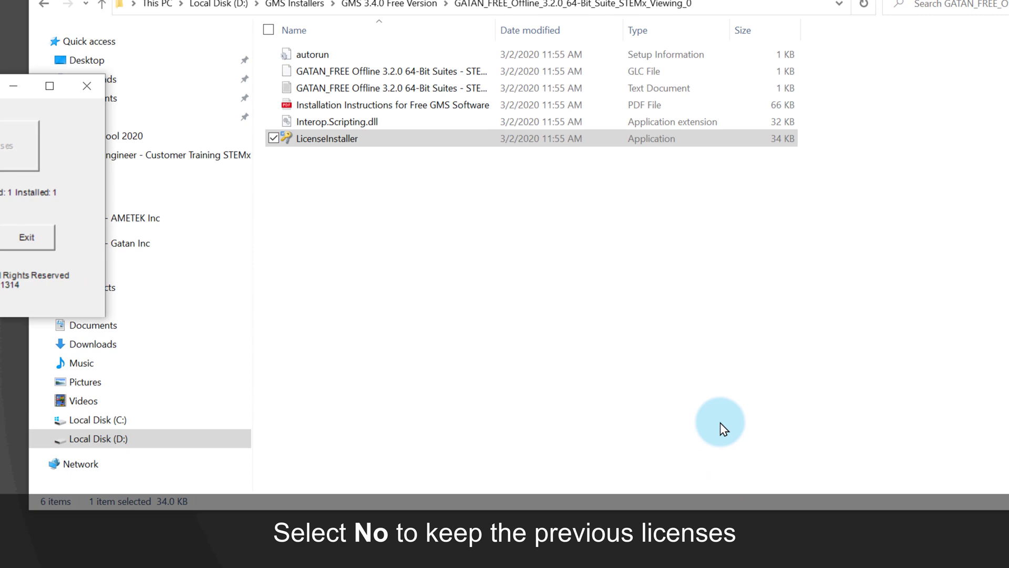
click(45, 241)
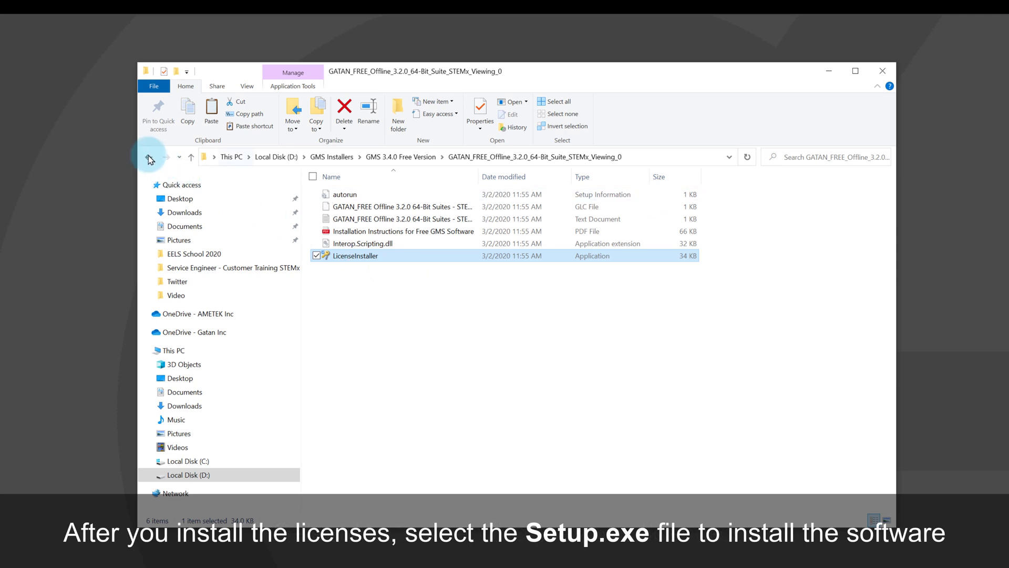
Launch Setup from the GMS_3_4_0_64-Bit folder in GMS 3.4.0 Free Version
click(150, 157)
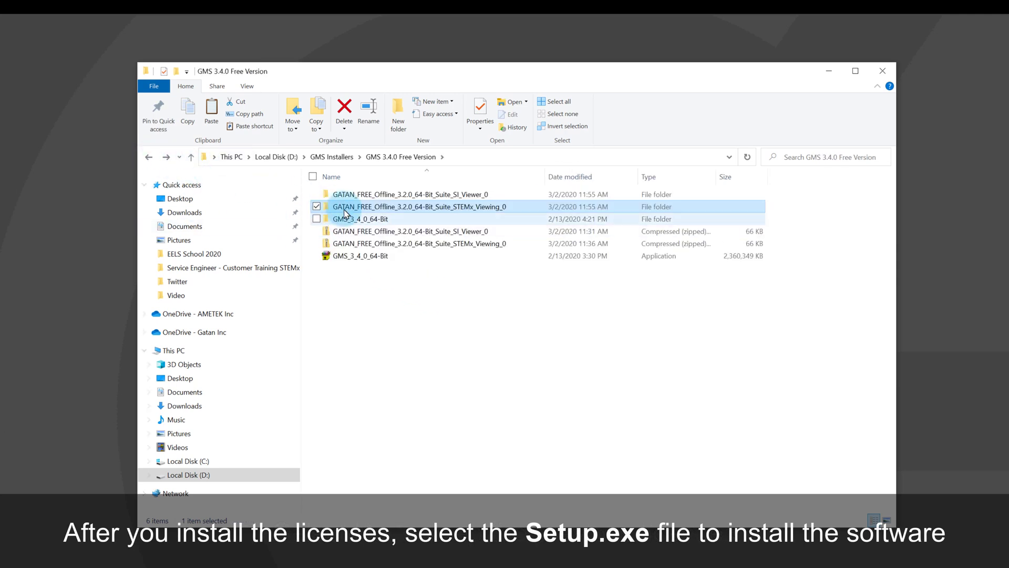
click(388, 220)
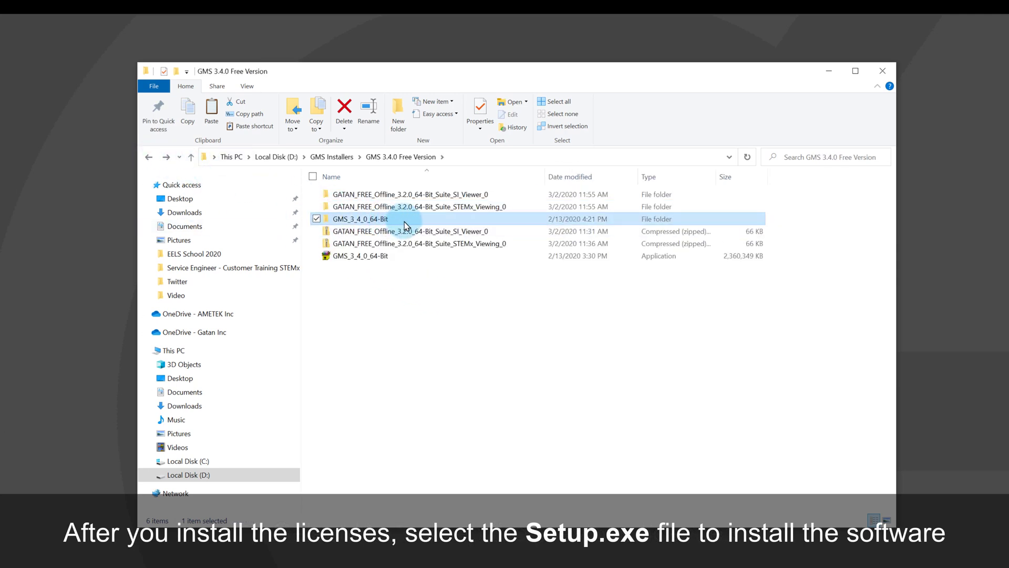
double_click(405, 226)
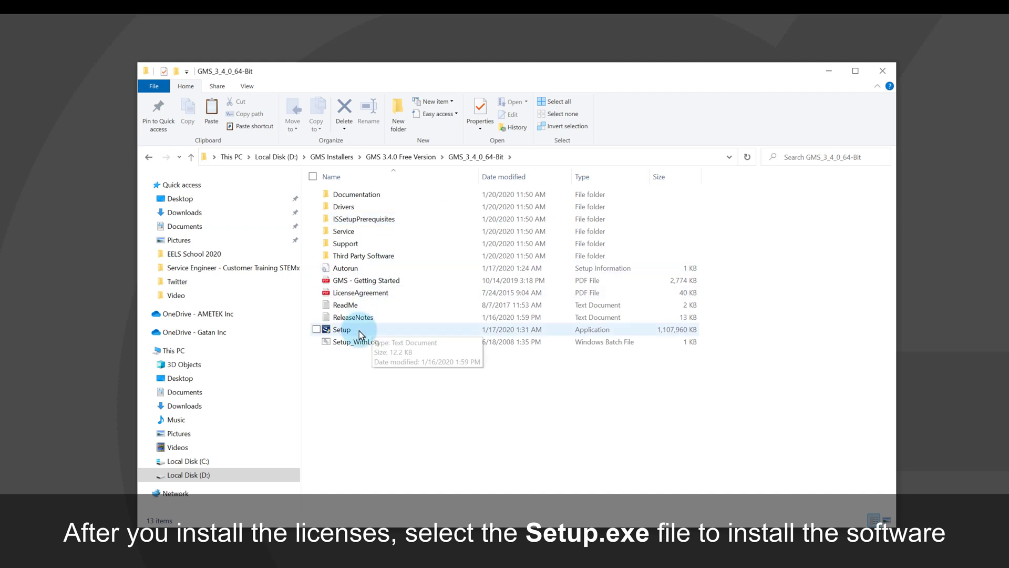
double_click(358, 330)
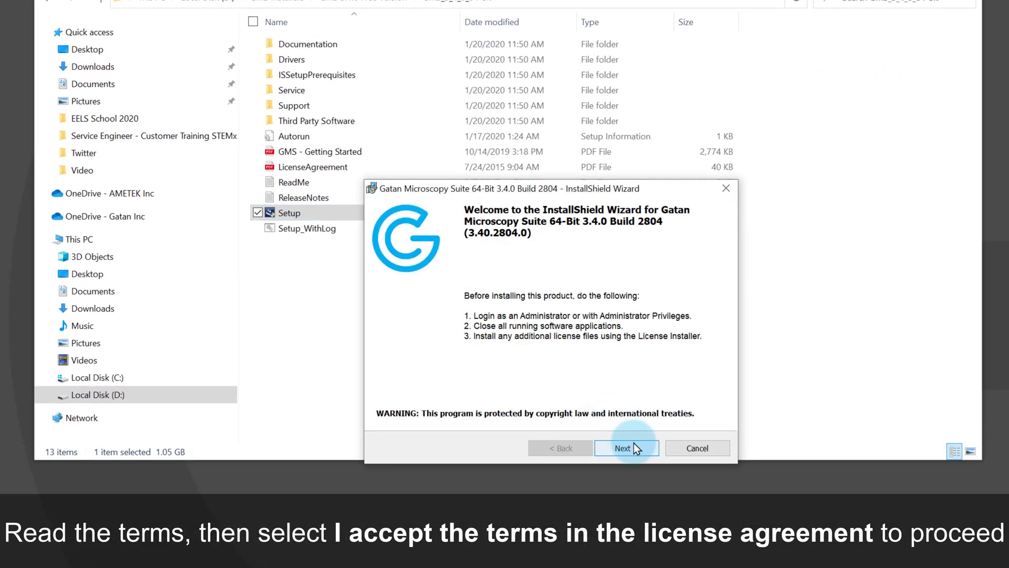
Accept the GMS license agreement terms and continue to Package Selection
click(636, 446)
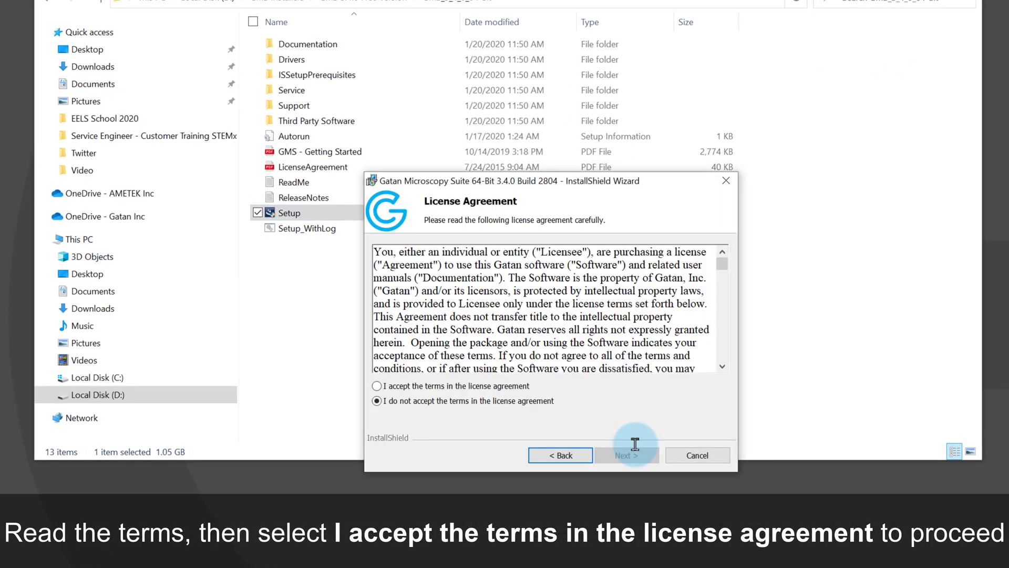
drag(724, 262, 721, 364)
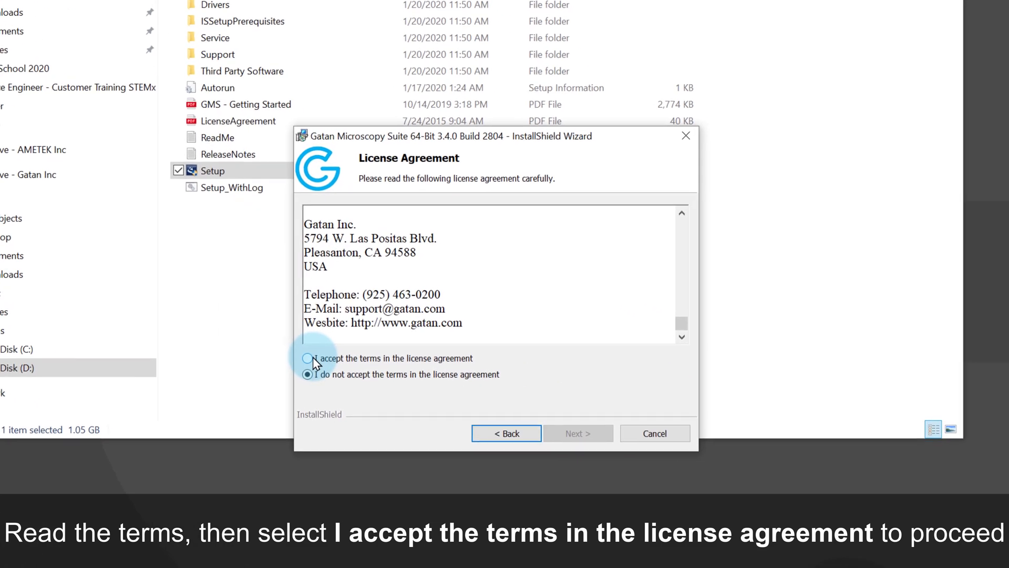
click(336, 369)
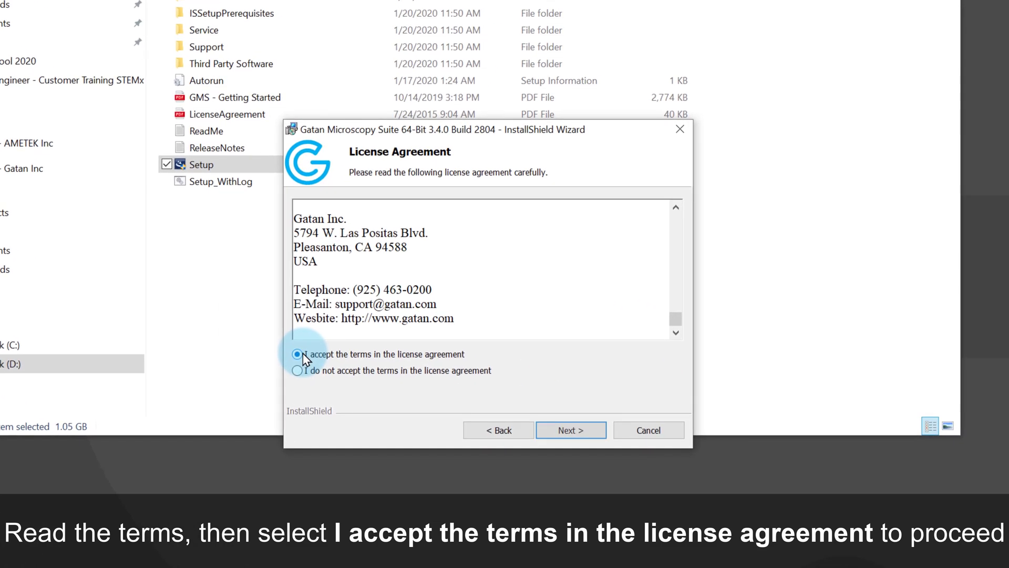
click(582, 430)
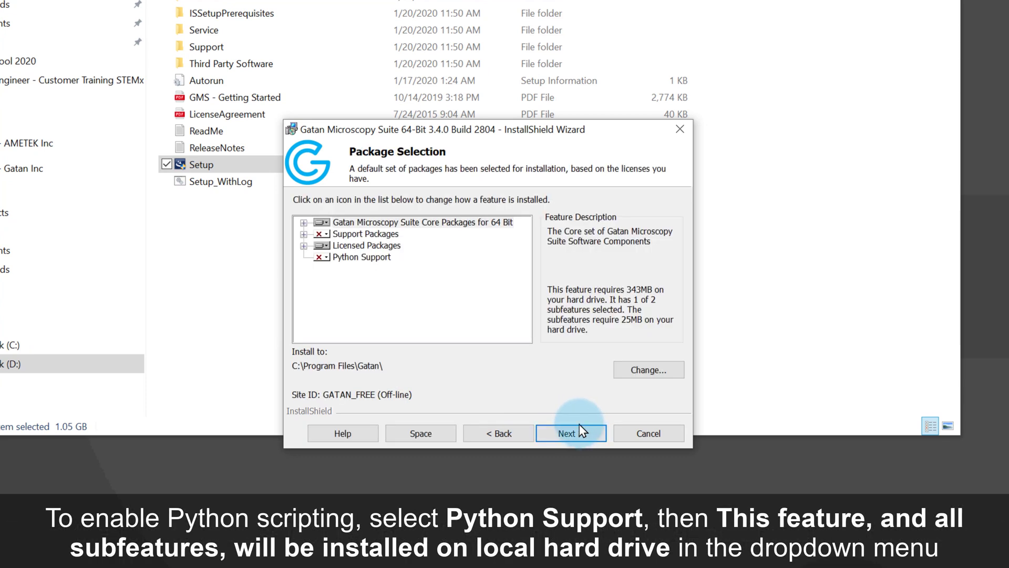
Choose 'This feature, and all subfeatures, will be installed on local hard drive' for Python Support
click(324, 258)
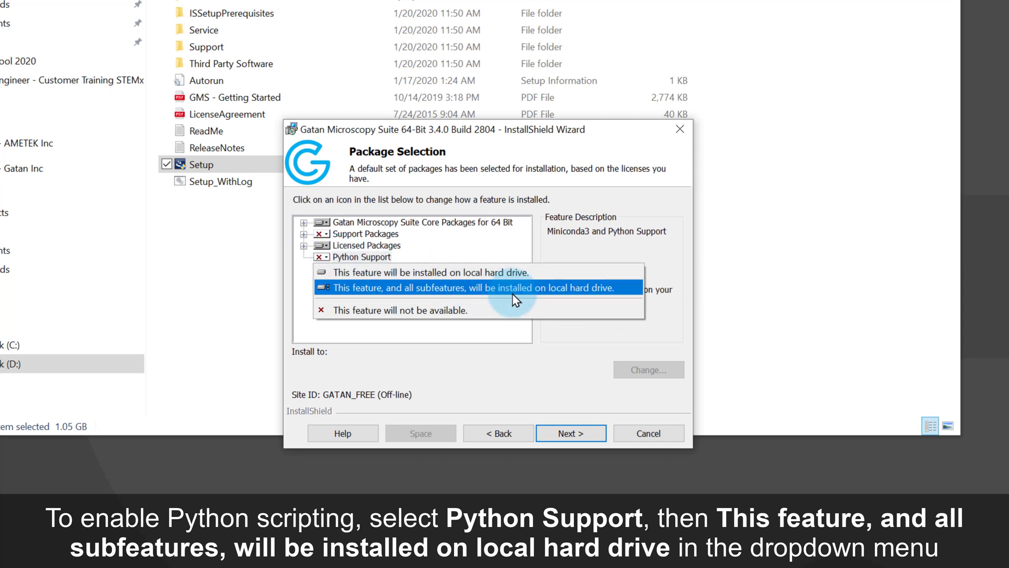
click(494, 289)
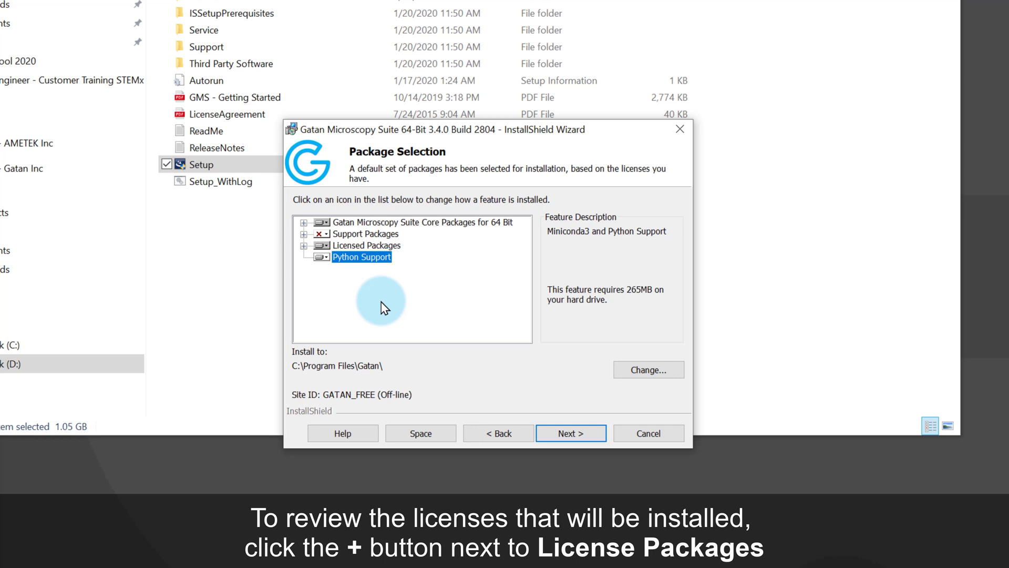
click(304, 246)
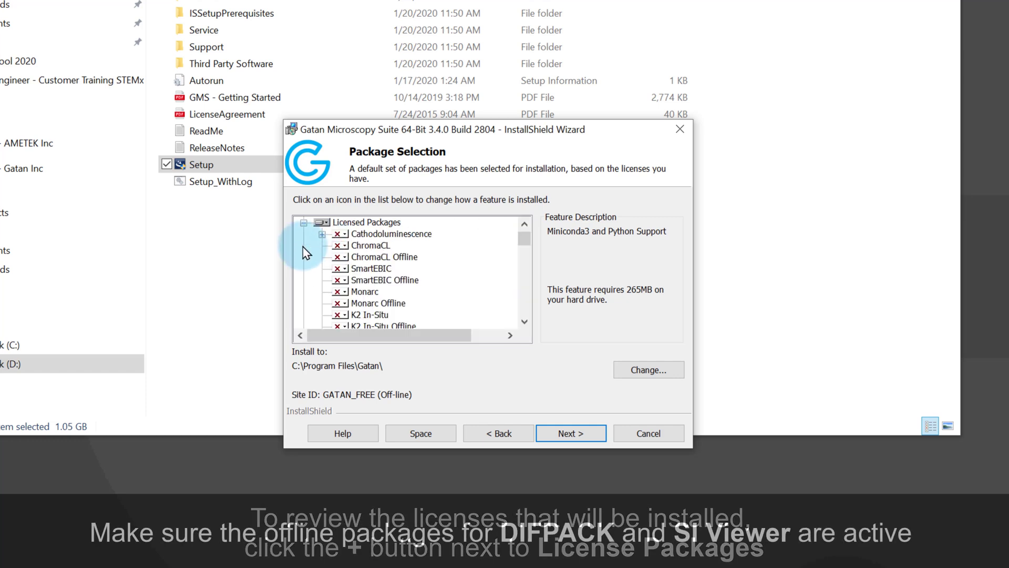
drag(525, 235, 525, 272)
click(379, 246)
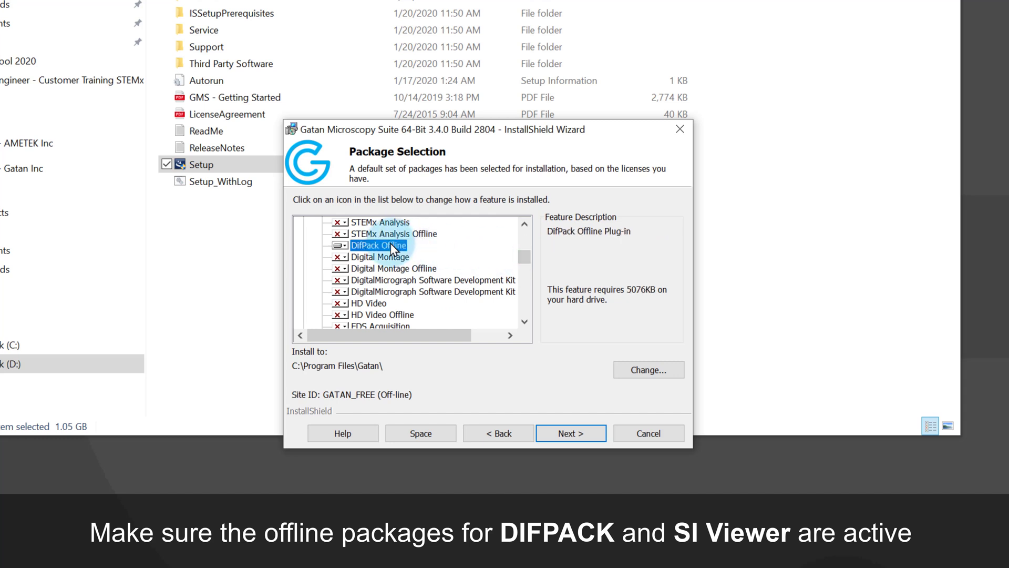
drag(523, 261, 524, 299)
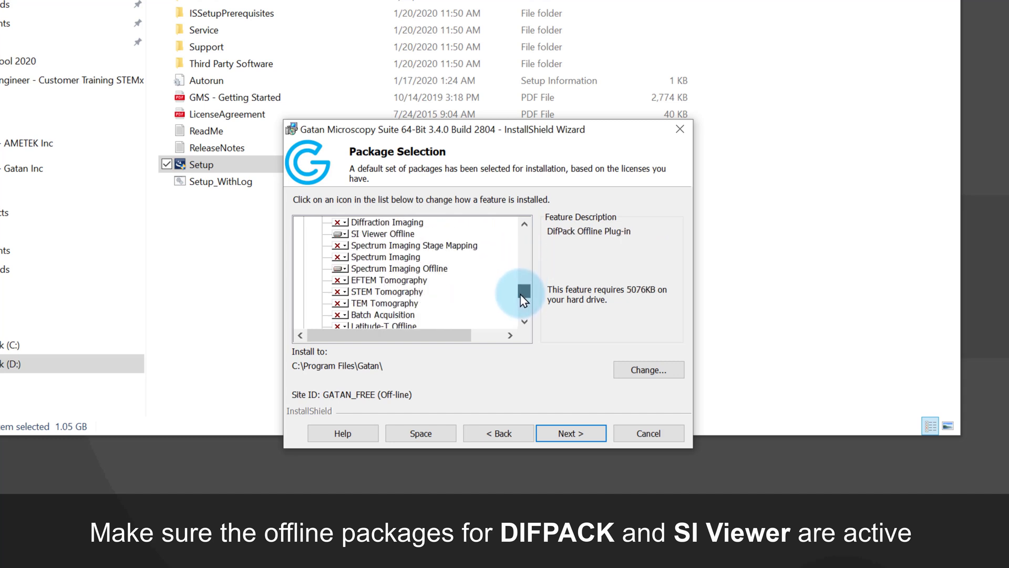
click(383, 256)
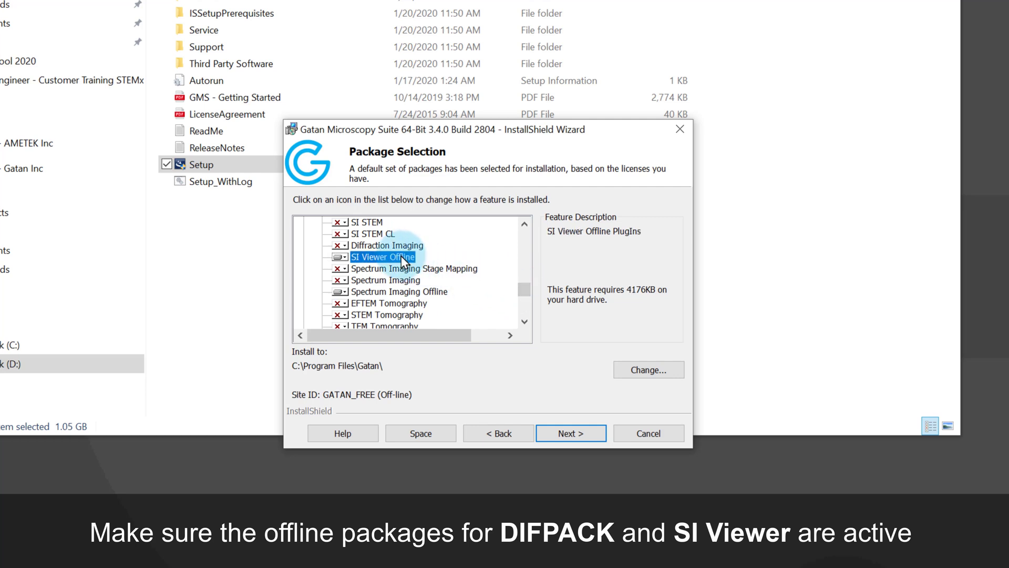
click(399, 291)
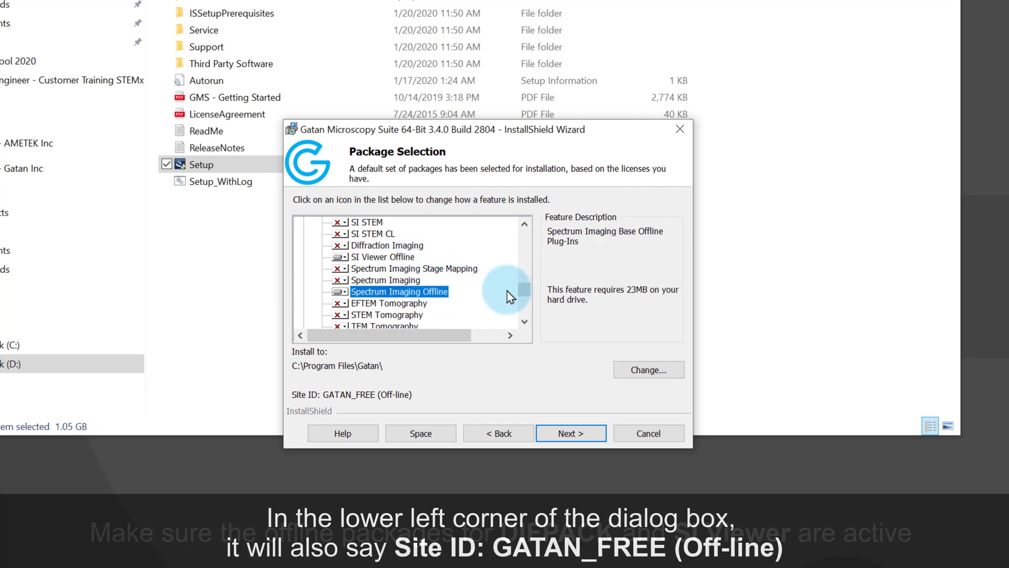
mouse_move(524, 290)
mouse_down()
mouse_move(525, 300)
mouse_move(515, 240)
mouse_up()
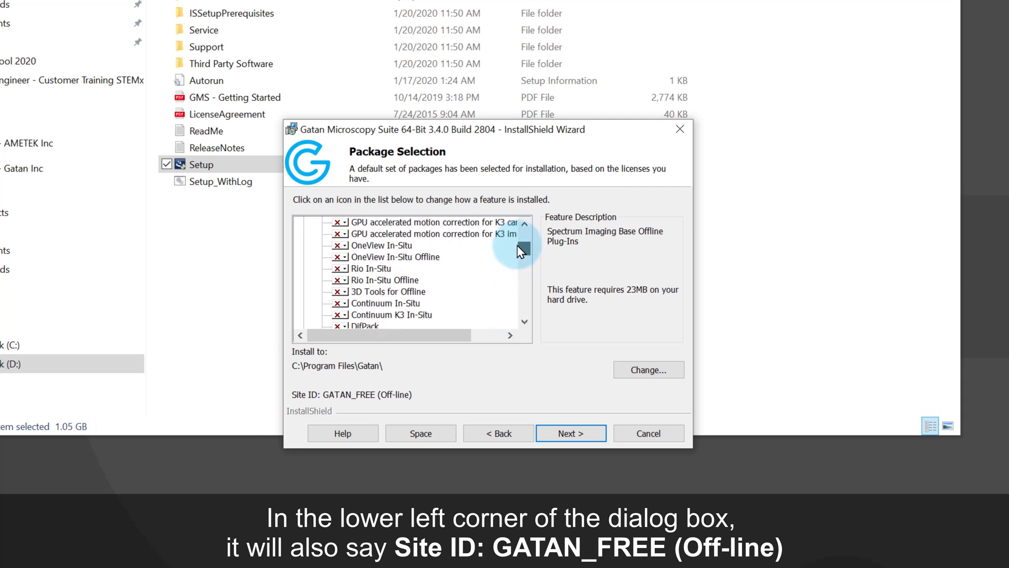
click(305, 247)
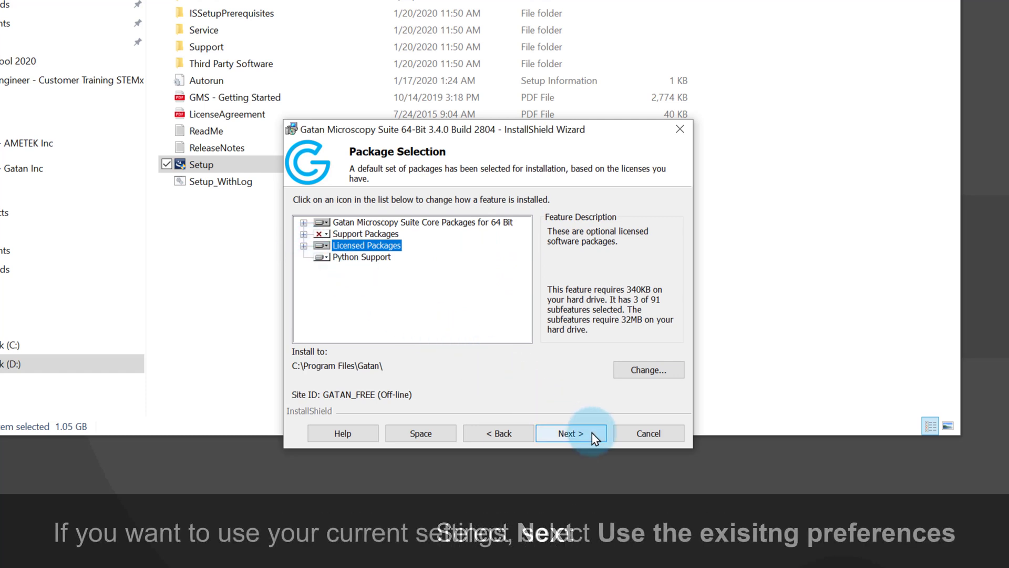
Choose 'Use the existing preferences' and install Gatan Microscopy Suite 3.4.0
click(571, 432)
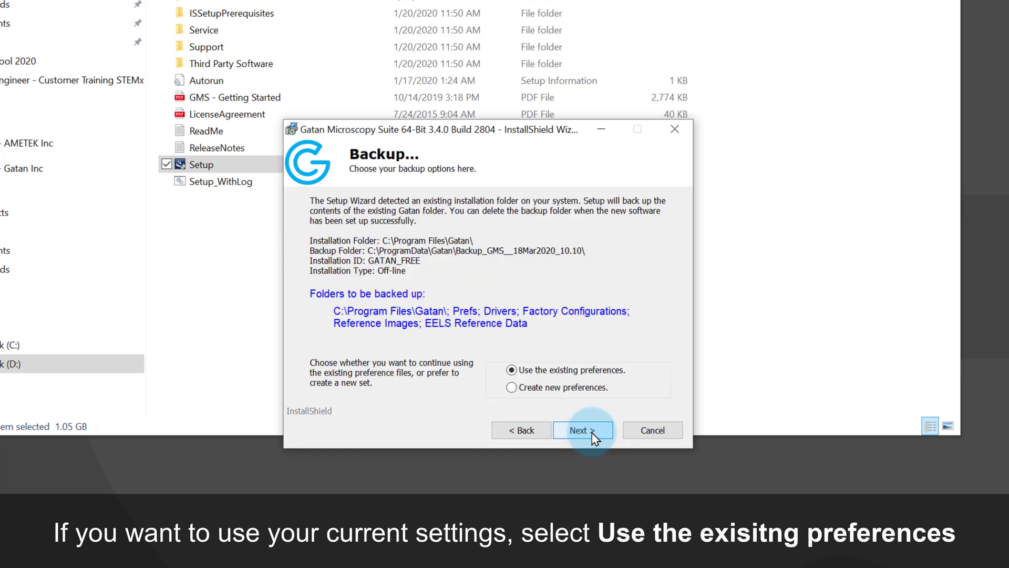
click(512, 388)
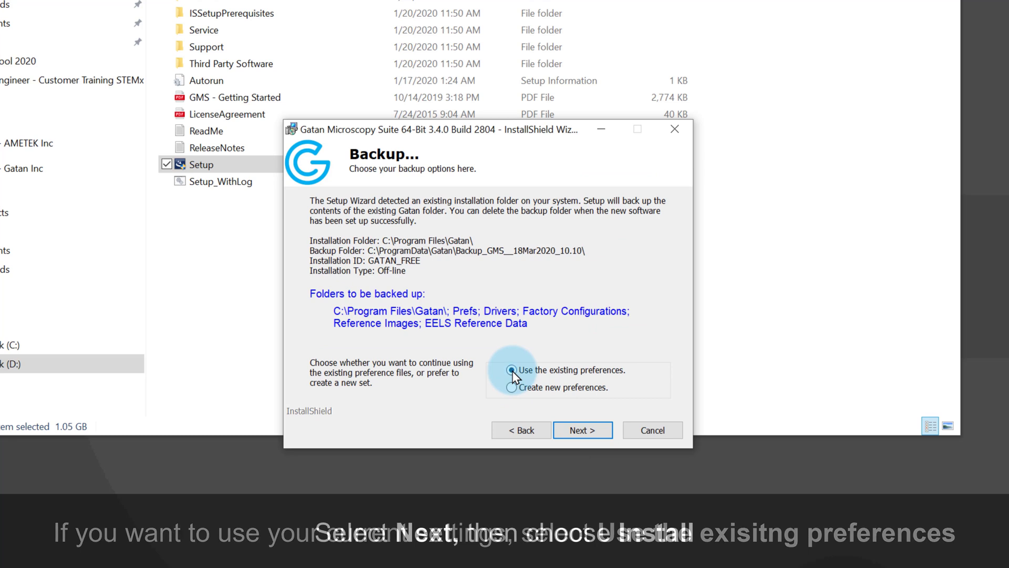
click(593, 430)
click(583, 435)
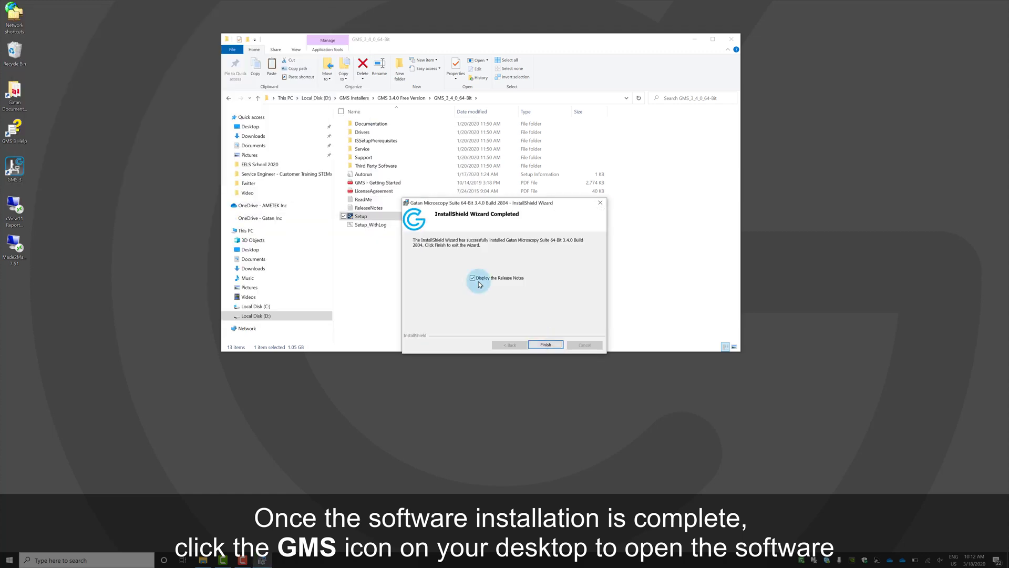
Close the finished wizard and bring a new untitled DigitalMicrograph script window (Ctrl+K) into view
click(480, 281)
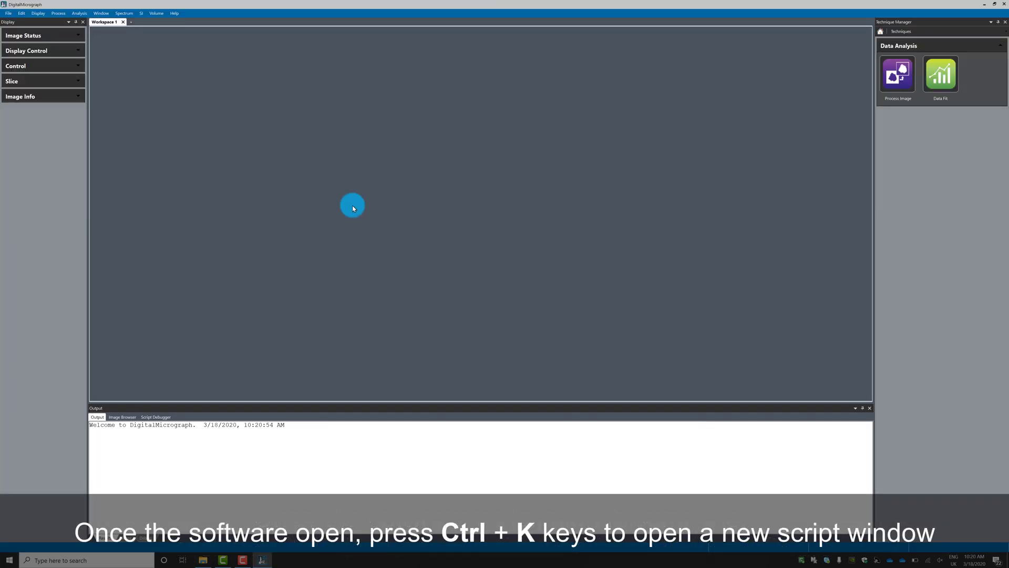
key(ctrl+k)
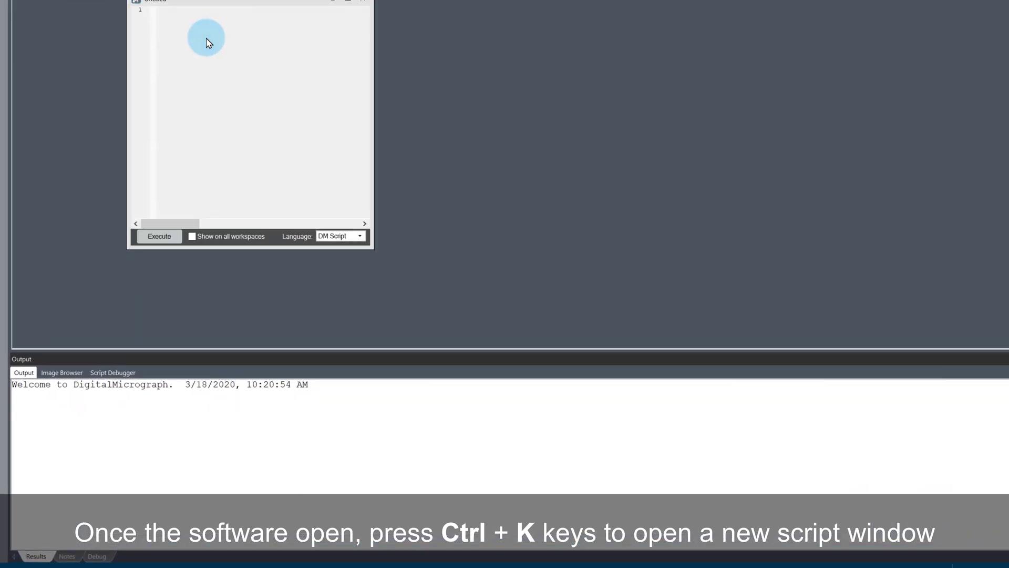
drag(206, 3, 169, 63)
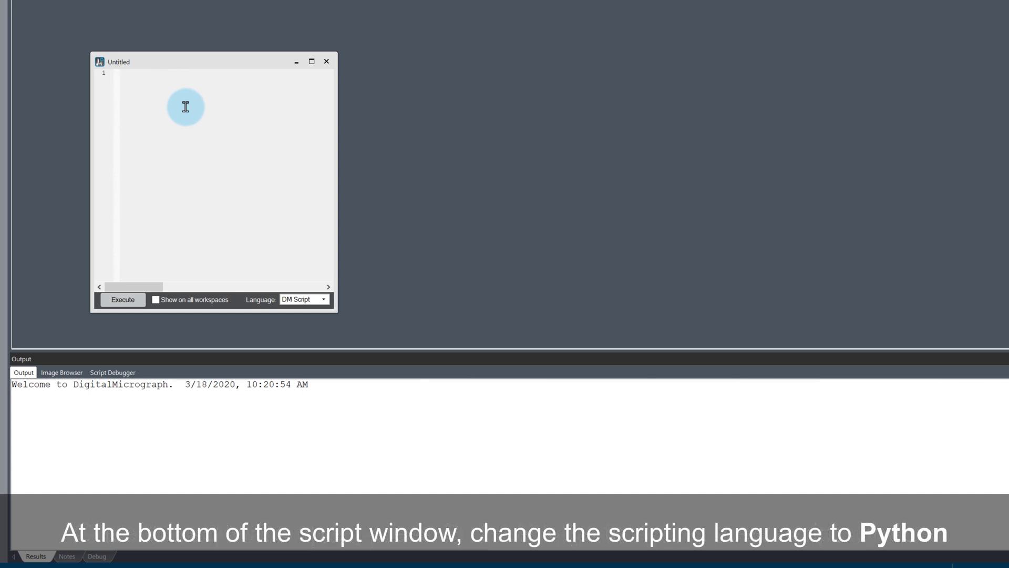
Switch the script language to Python, run print("Hello Python!"), and select the output lines
click(322, 299)
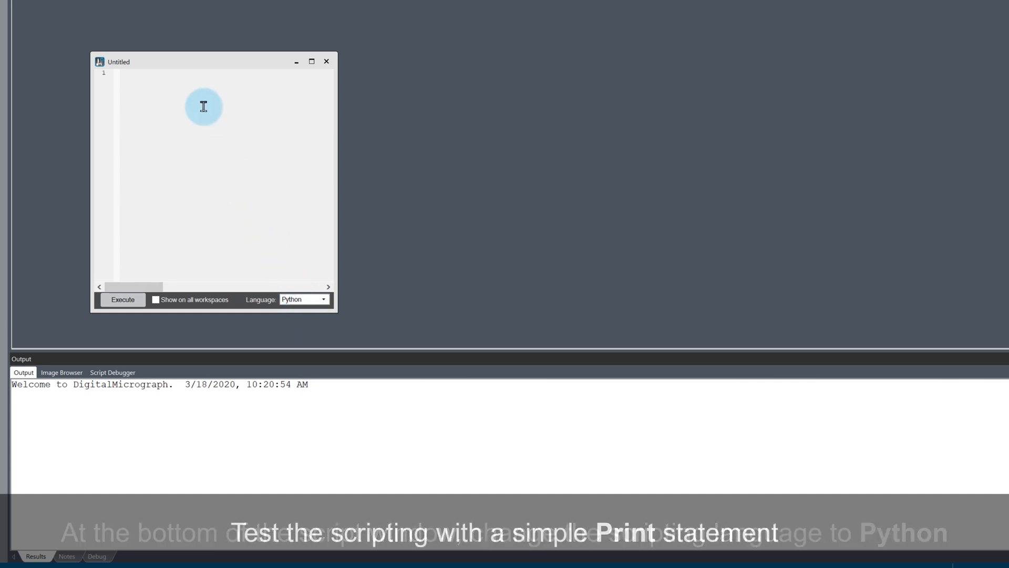
click(175, 109)
text(print("Hello Python!)
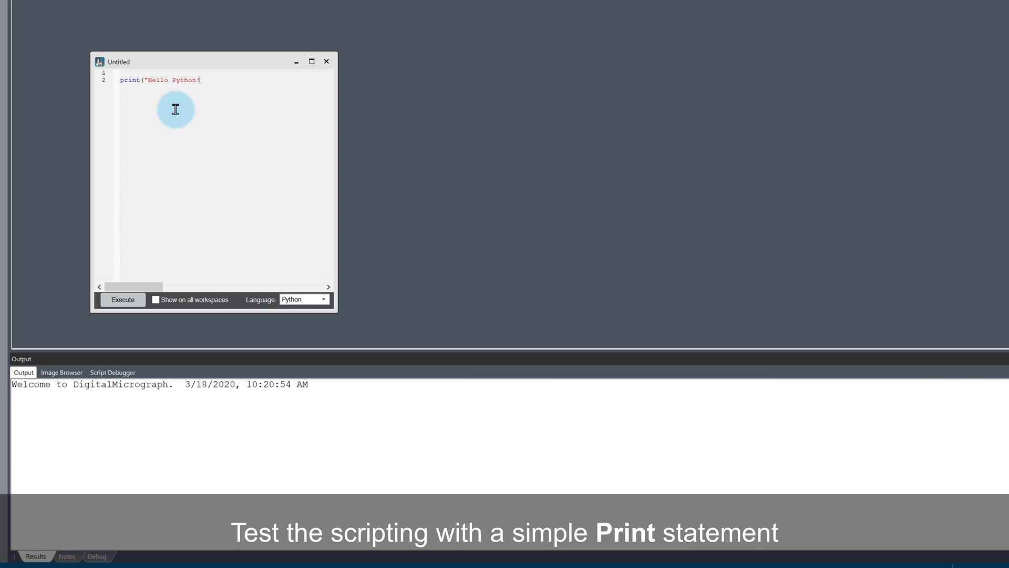
text("))
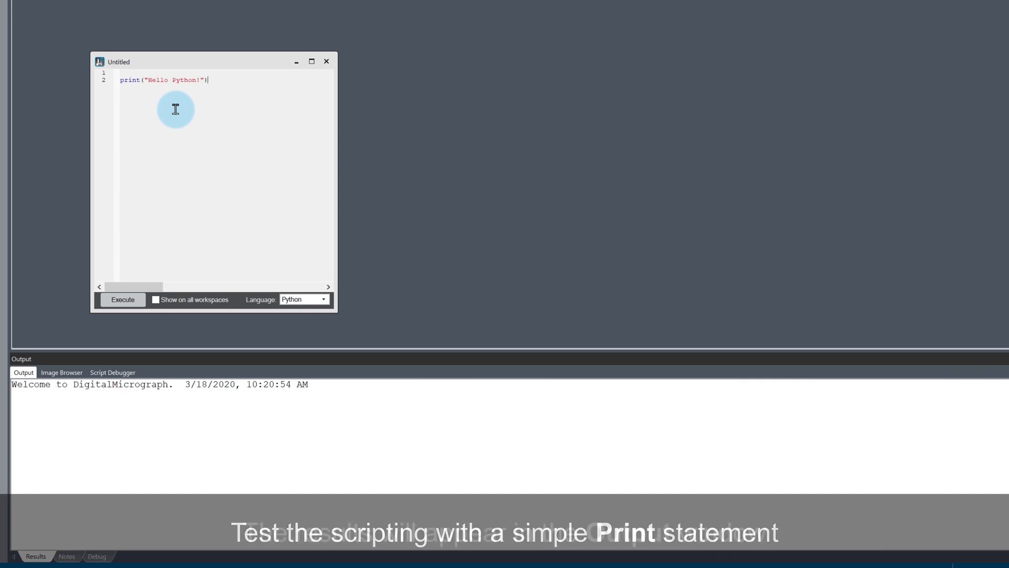
key(ctrl+Return)
key(ctrl+Return)
key(ctrl+Return)
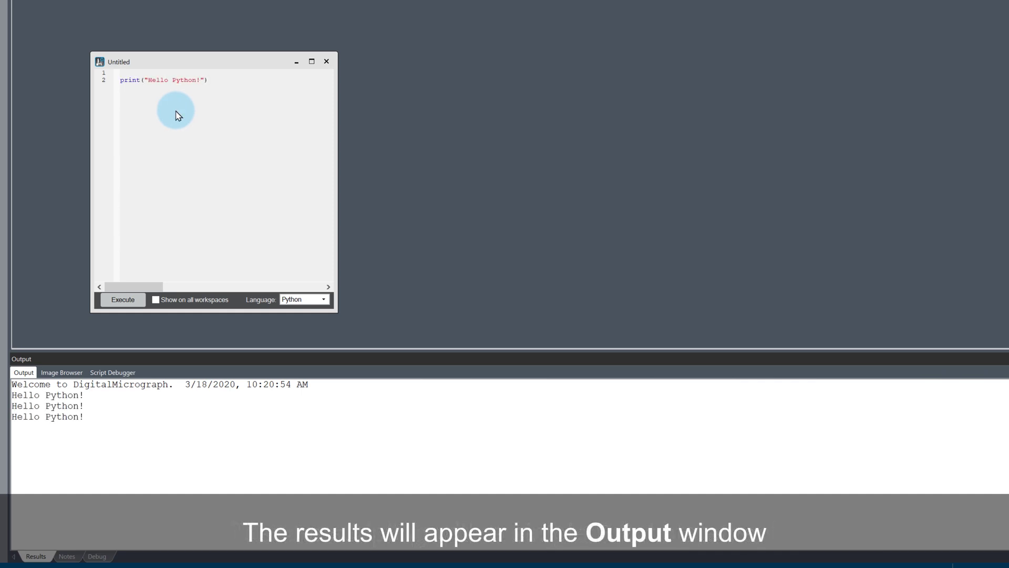
drag(86, 417, 12, 394)
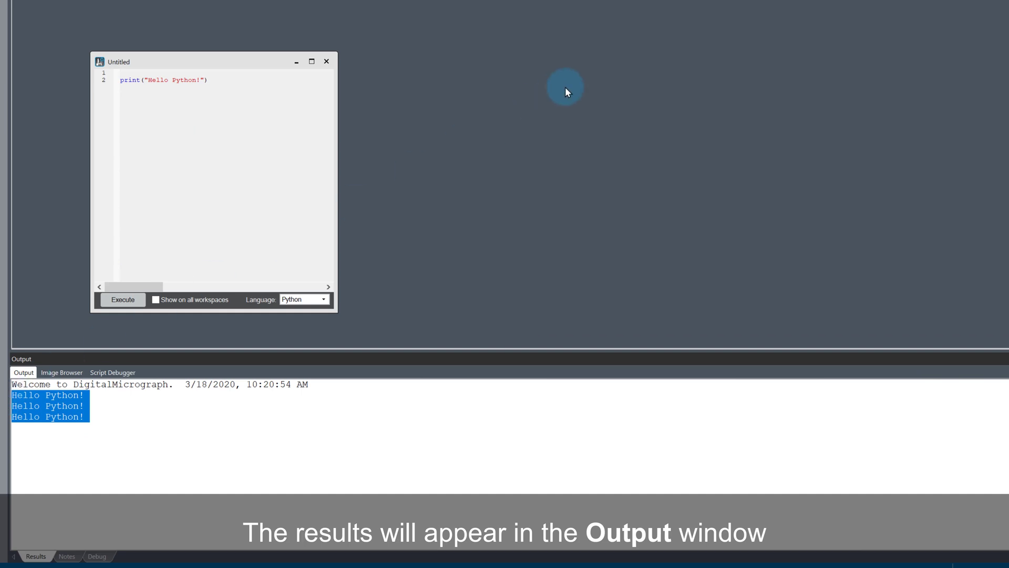